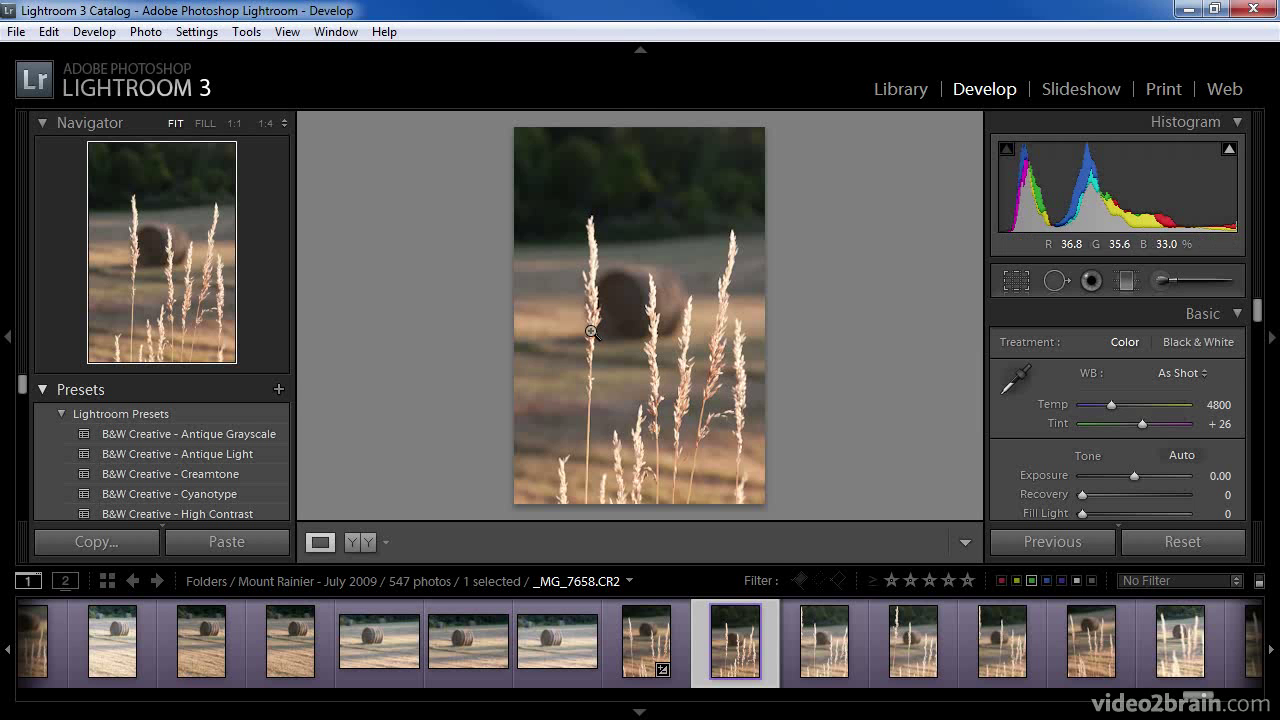
- Look over the window options list and close it without choosing anything
{"action": "left_click", "coordinate": [336, 32]}
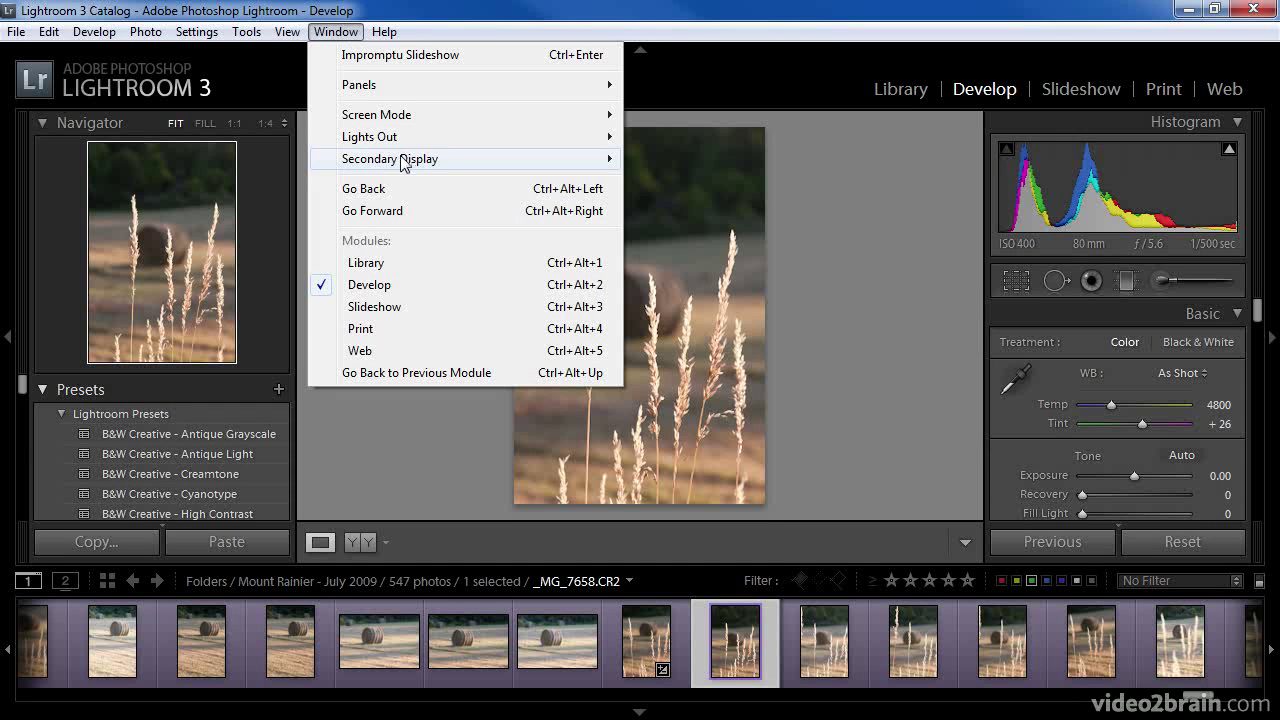
{"action": "mouse_move", "coordinate": [403, 163]}
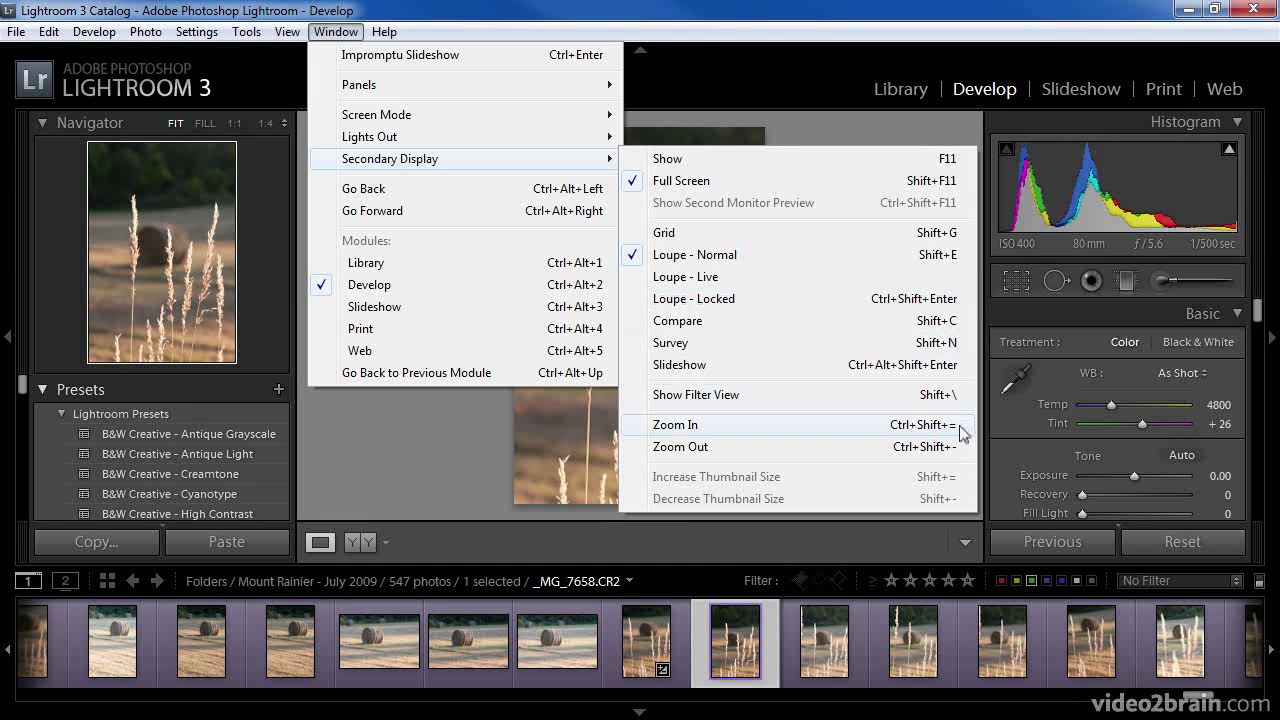
{"action": "left_click", "coordinate": [336, 32]}
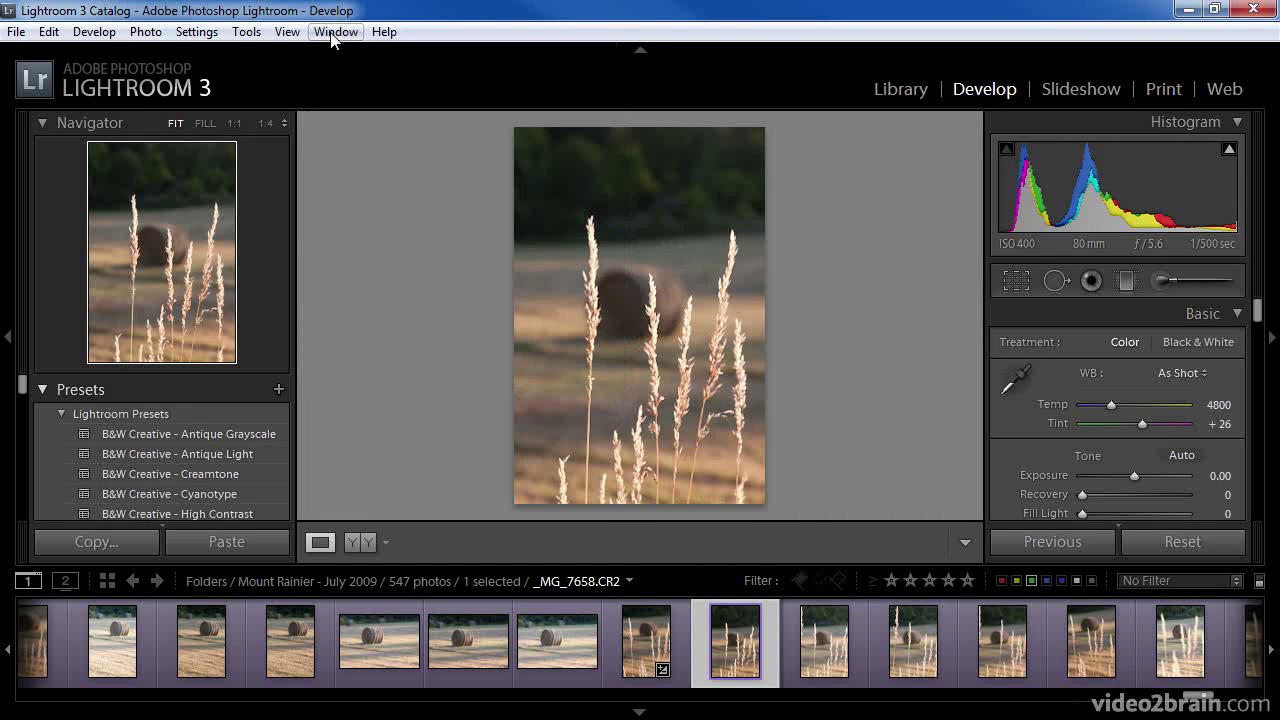
- Check the main window's view modes unchanged, then turn on the secondary display and list its view options
{"action": "left_click", "coordinate": [30, 590]}
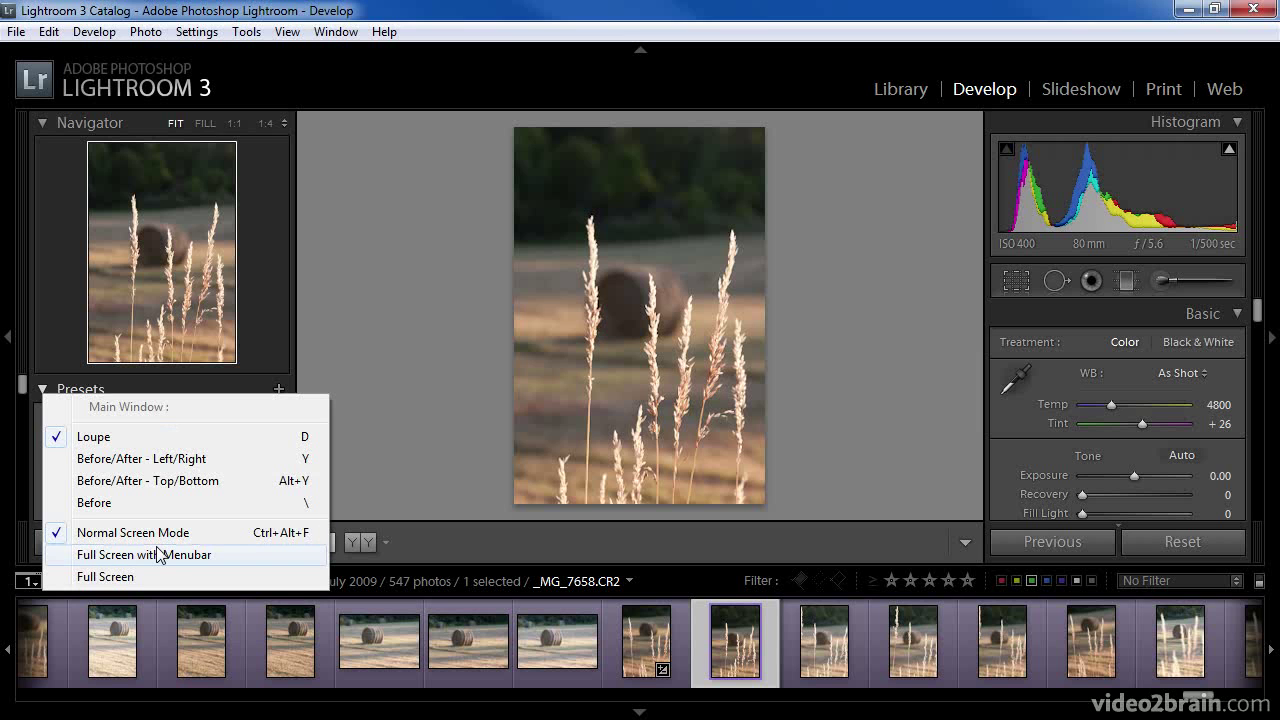
{"action": "left_click", "coordinate": [35, 583]}
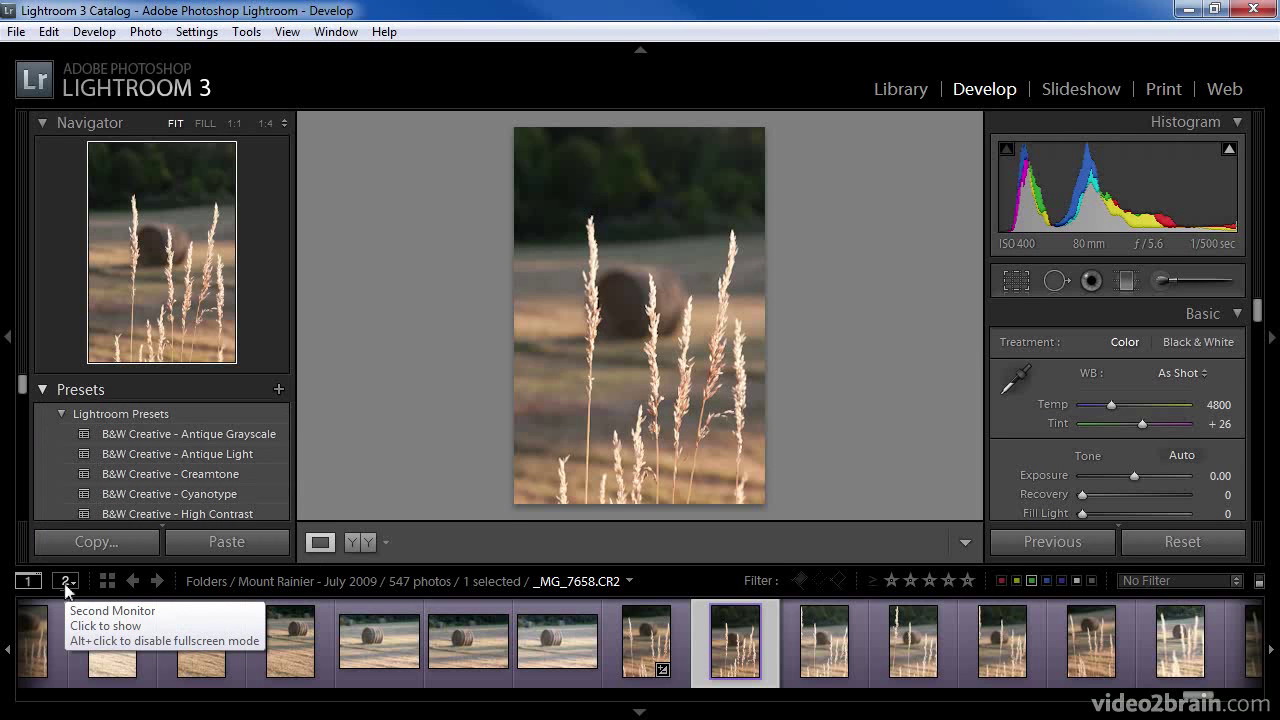
{"action": "left_click", "coordinate": [66, 590]}
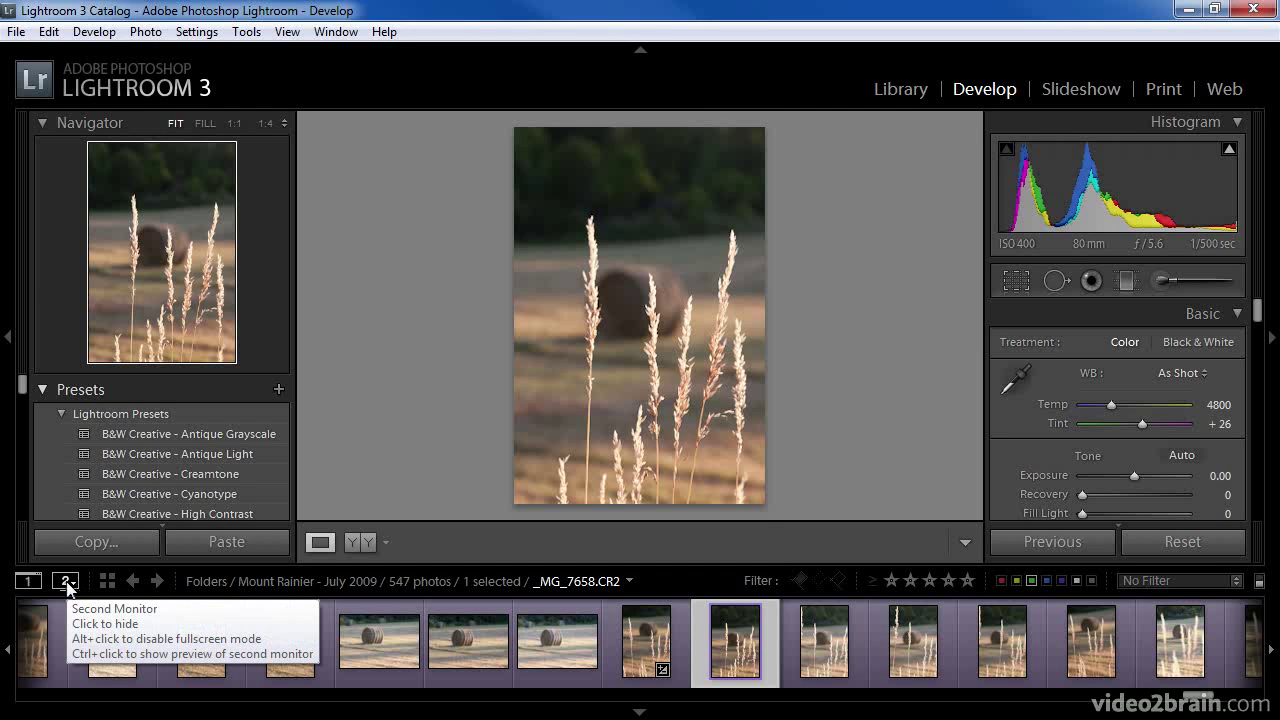
{"action": "left_click", "coordinate": [66, 584]}
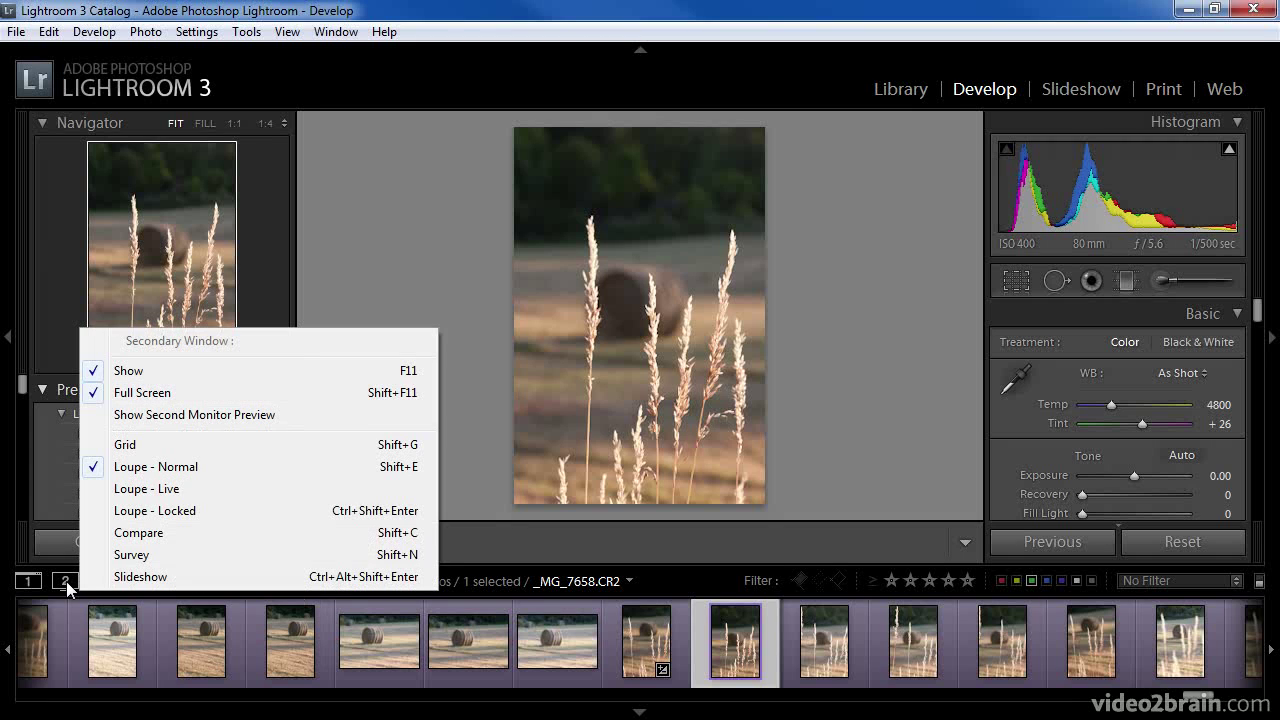
{"action": "left_click", "coordinate": [172, 392]}
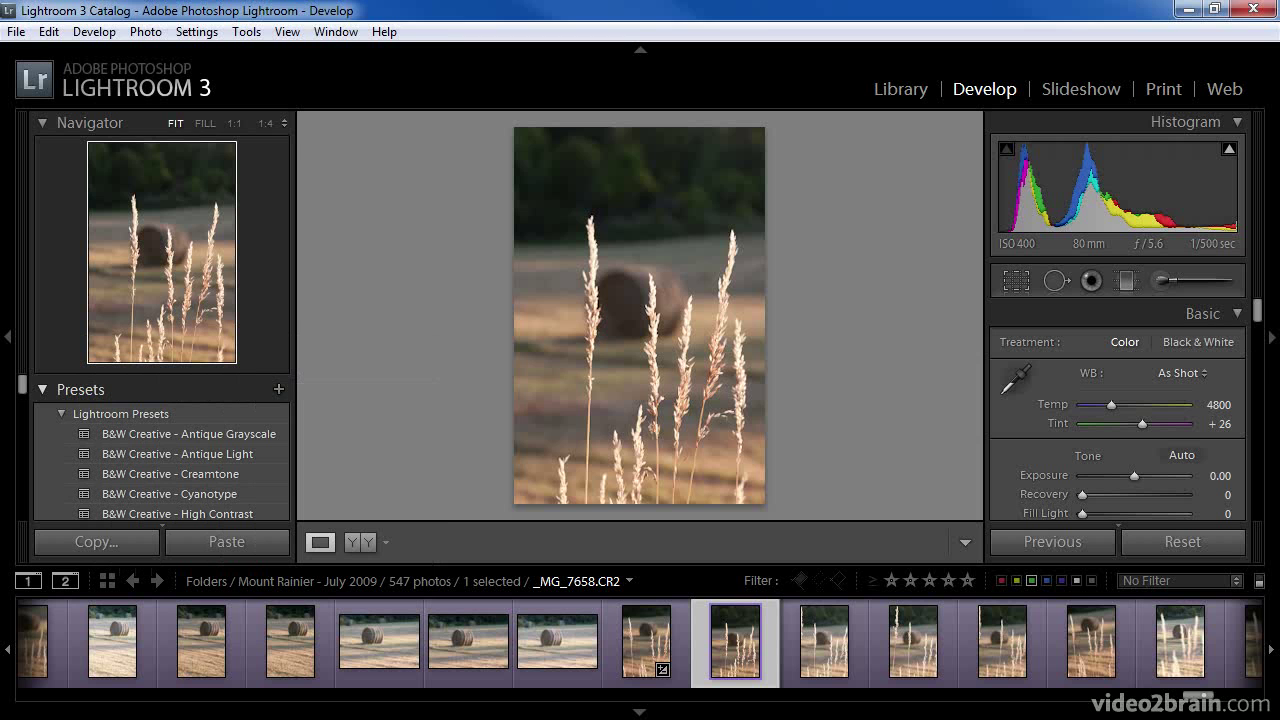
{"action": "left_click", "coordinate": [73, 576]}
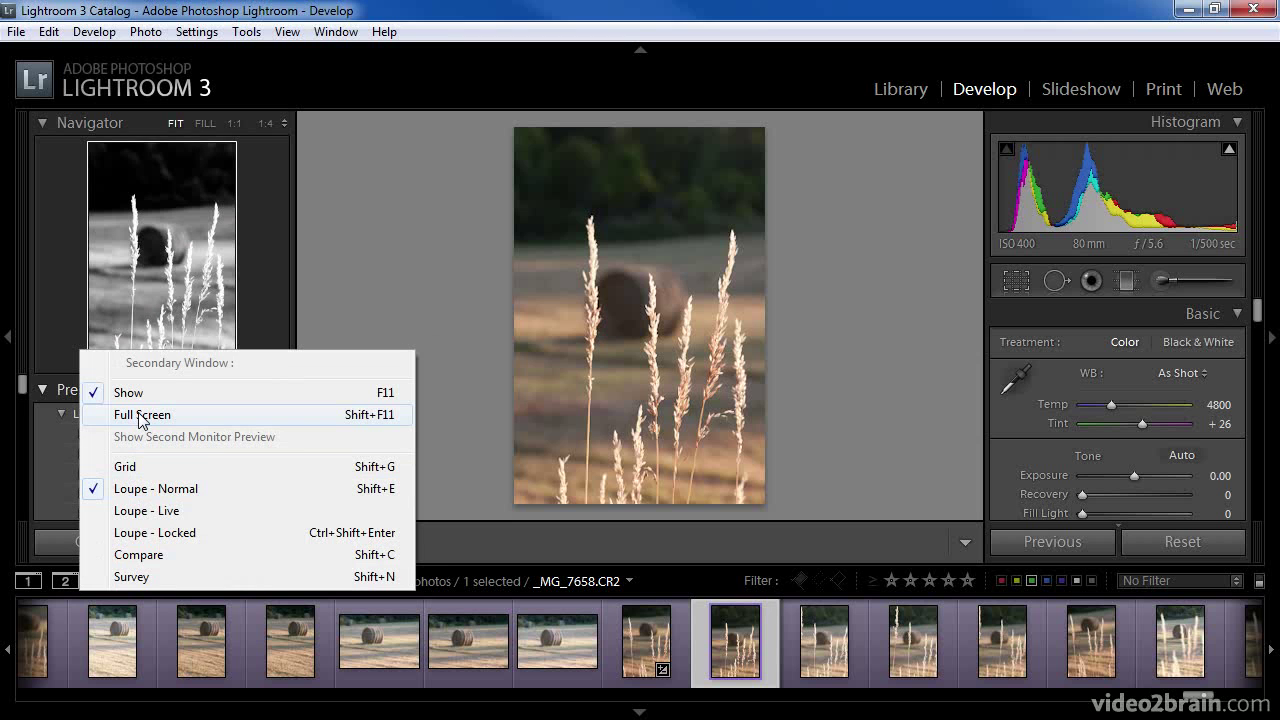
{"action": "left_click", "coordinate": [140, 415]}
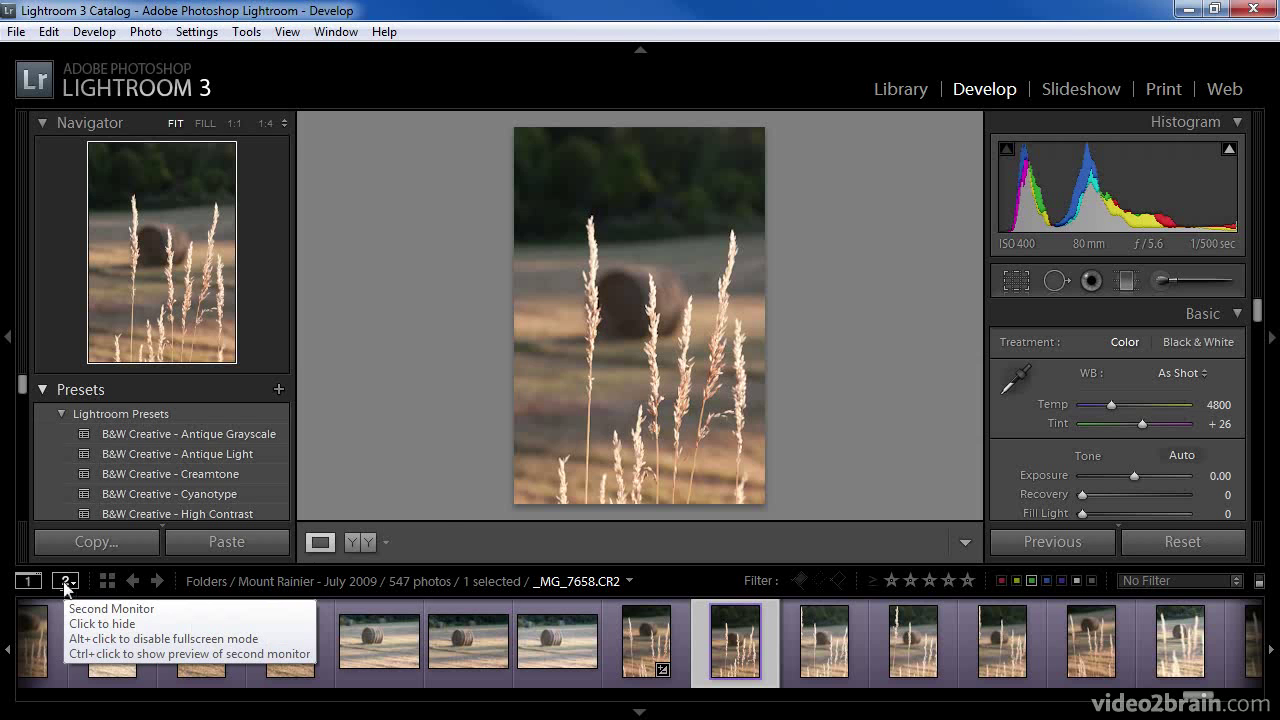
{"action": "left_click", "coordinate": [64, 580]}
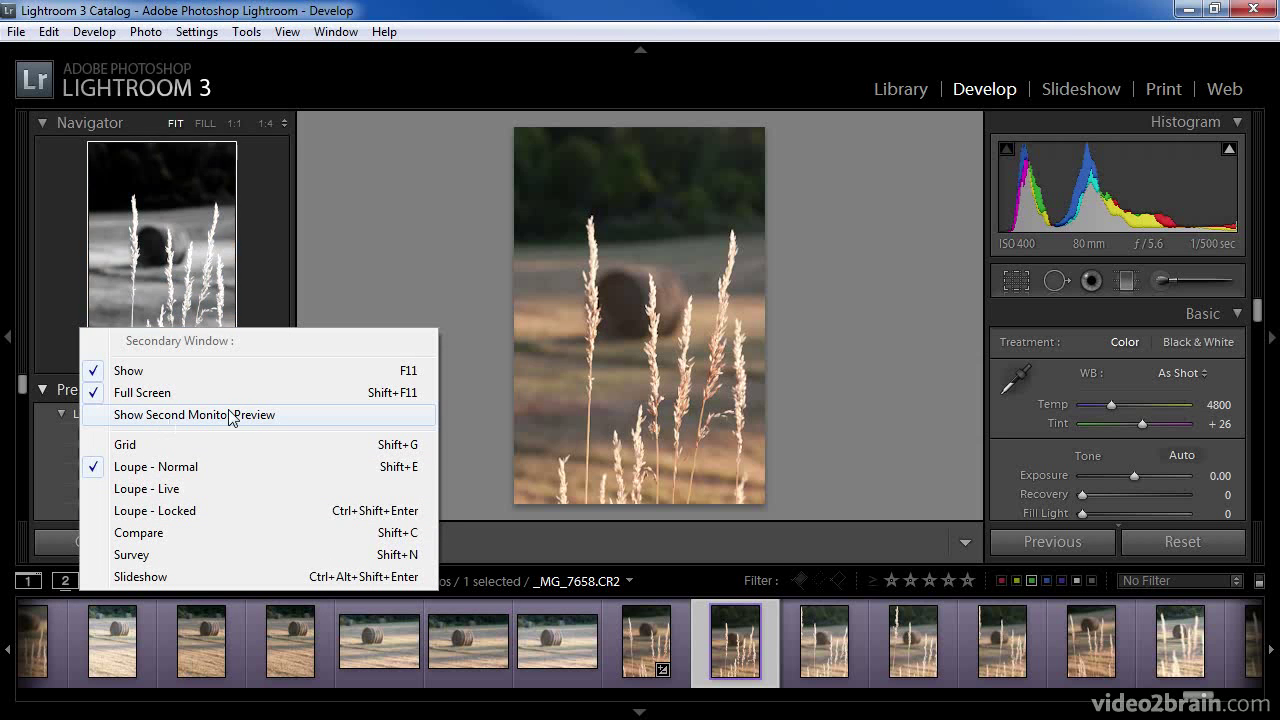
- Show the Second Monitor preview beside the photo, switch it from Loupe to Grid, and reposition it
{"action": "left_click", "coordinate": [173, 425]}
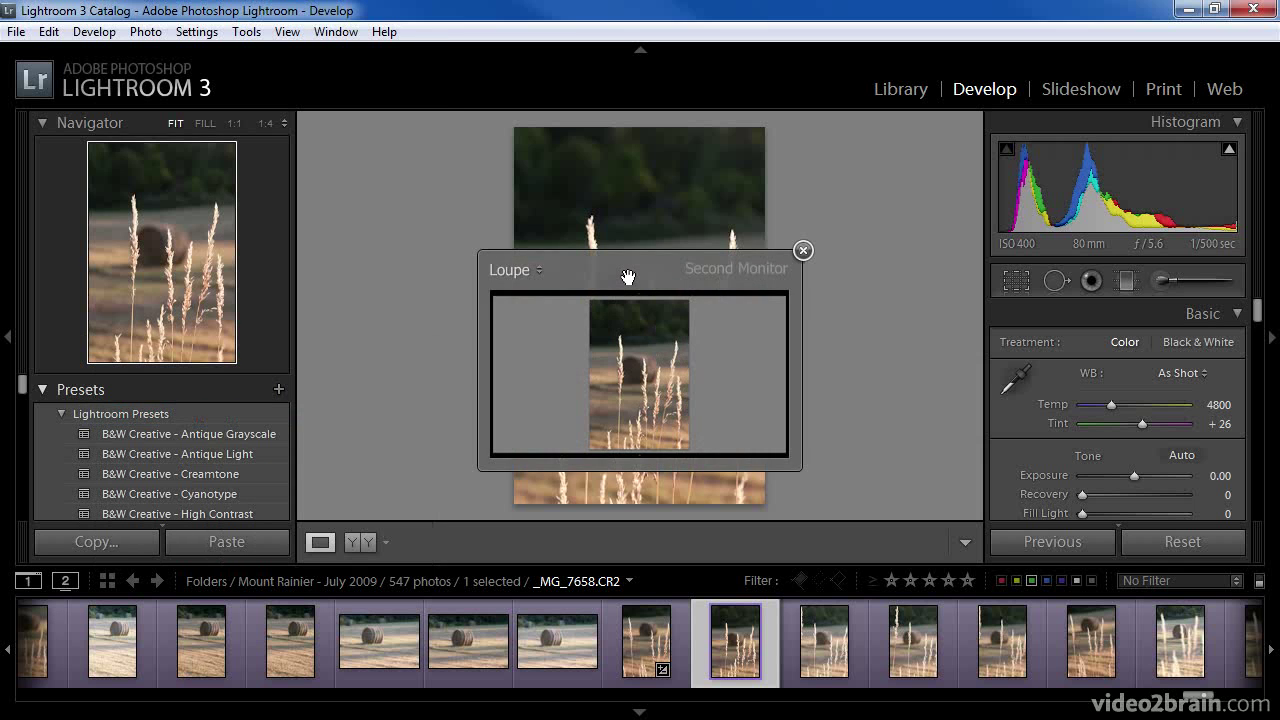
{"action": "left_click_drag", "start_coordinate": [637, 271], "coordinate": [963, 183]}
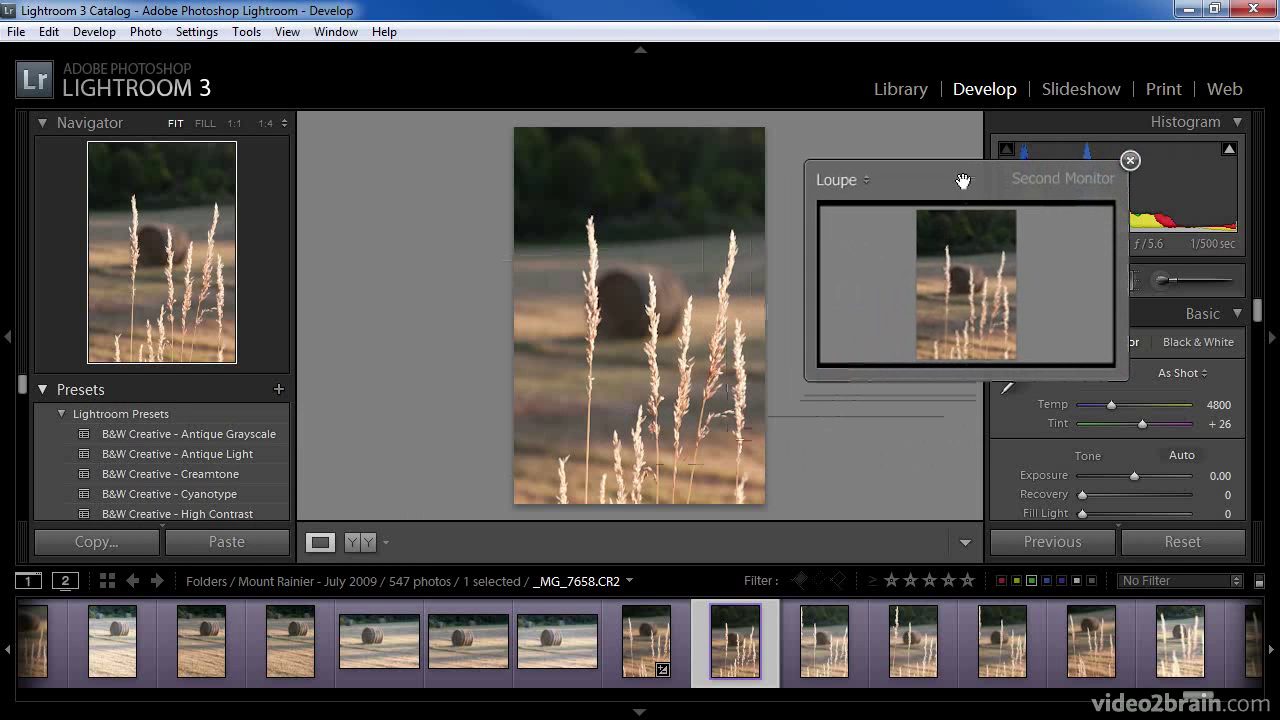
{"action": "left_click", "coordinate": [867, 181]}
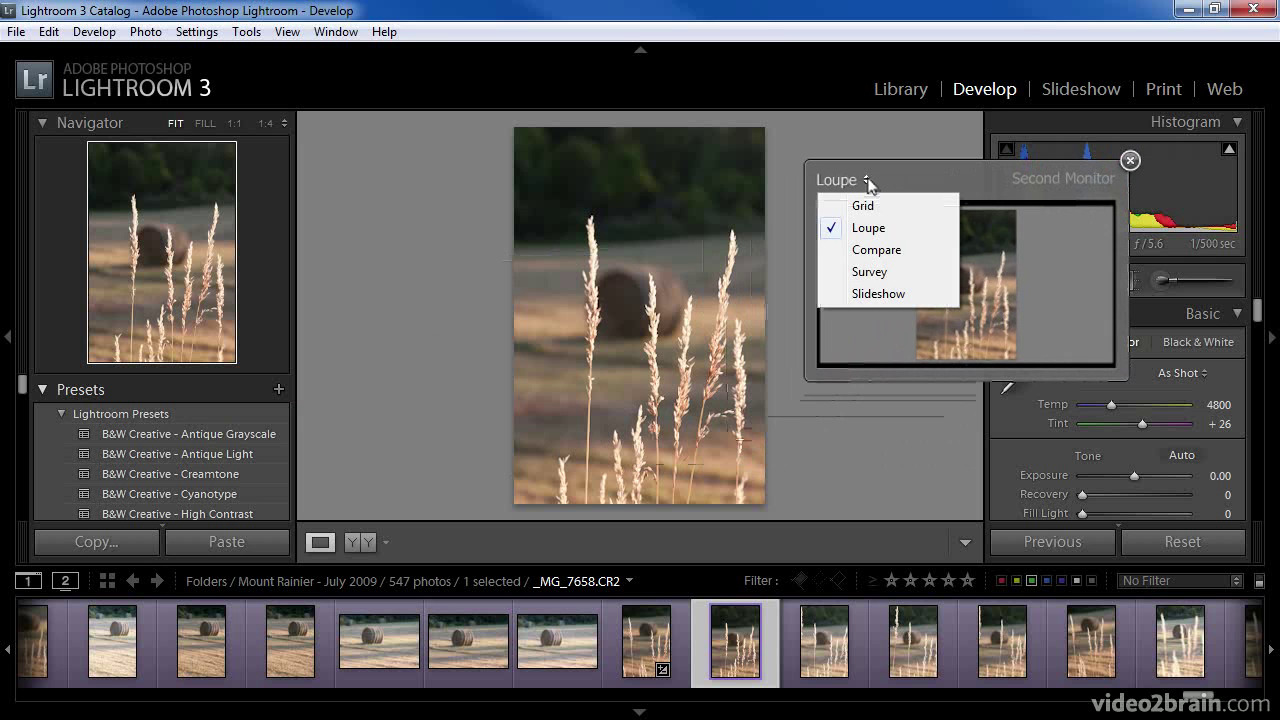
{"action": "left_click", "coordinate": [860, 204]}
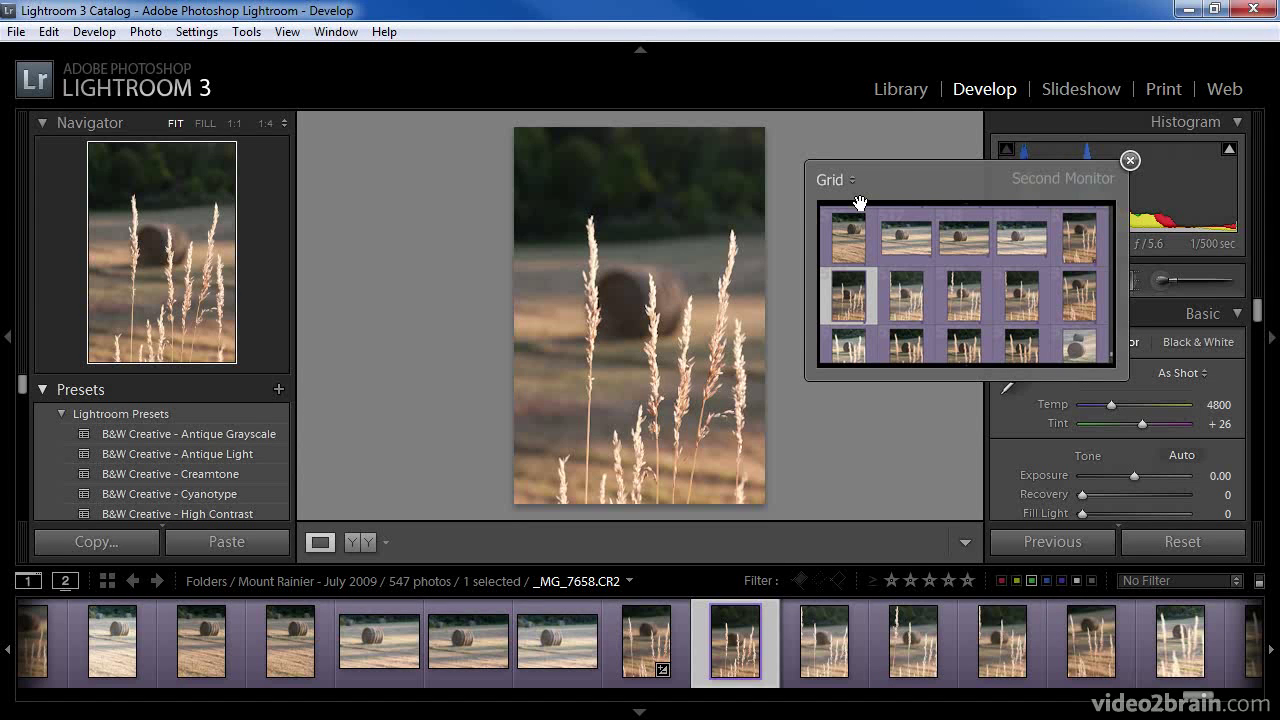
{"action": "left_click_drag", "start_coordinate": [909, 181], "coordinate": [919, 247]}
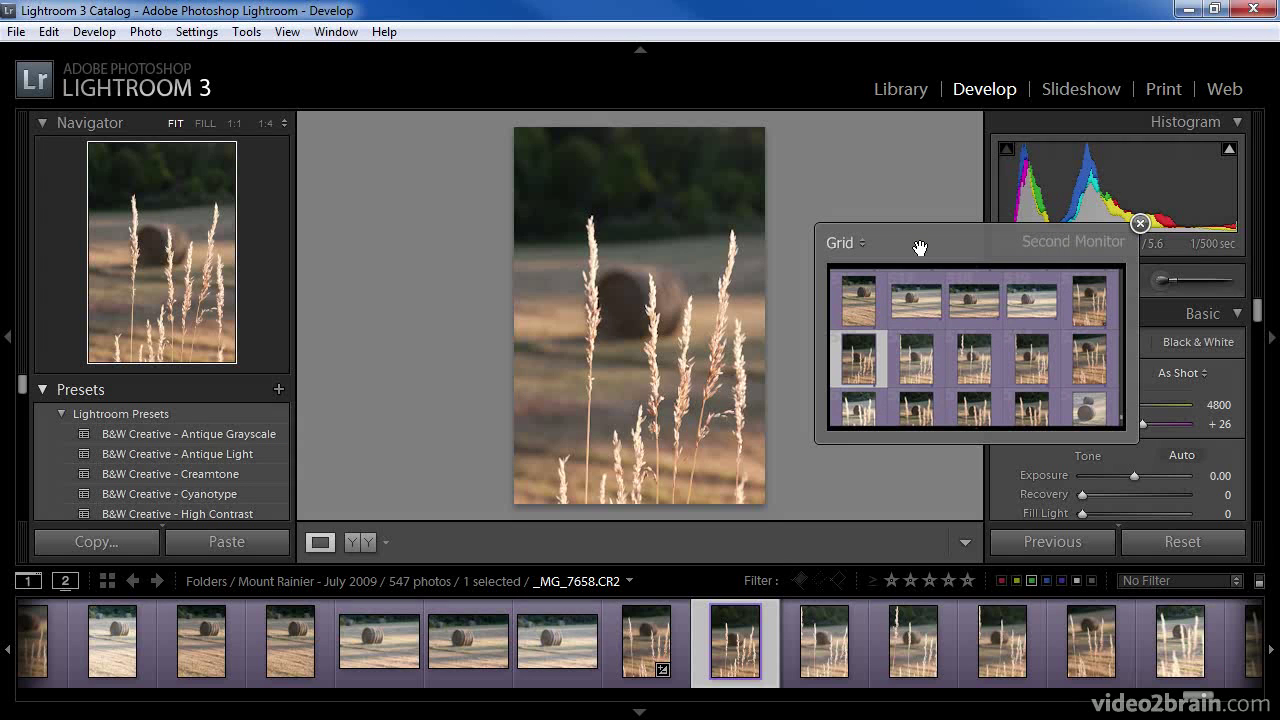
- Close the floating Second Monitor grid window, then glance at the second-display options without changing them
{"action": "left_click", "coordinate": [1140, 223]}
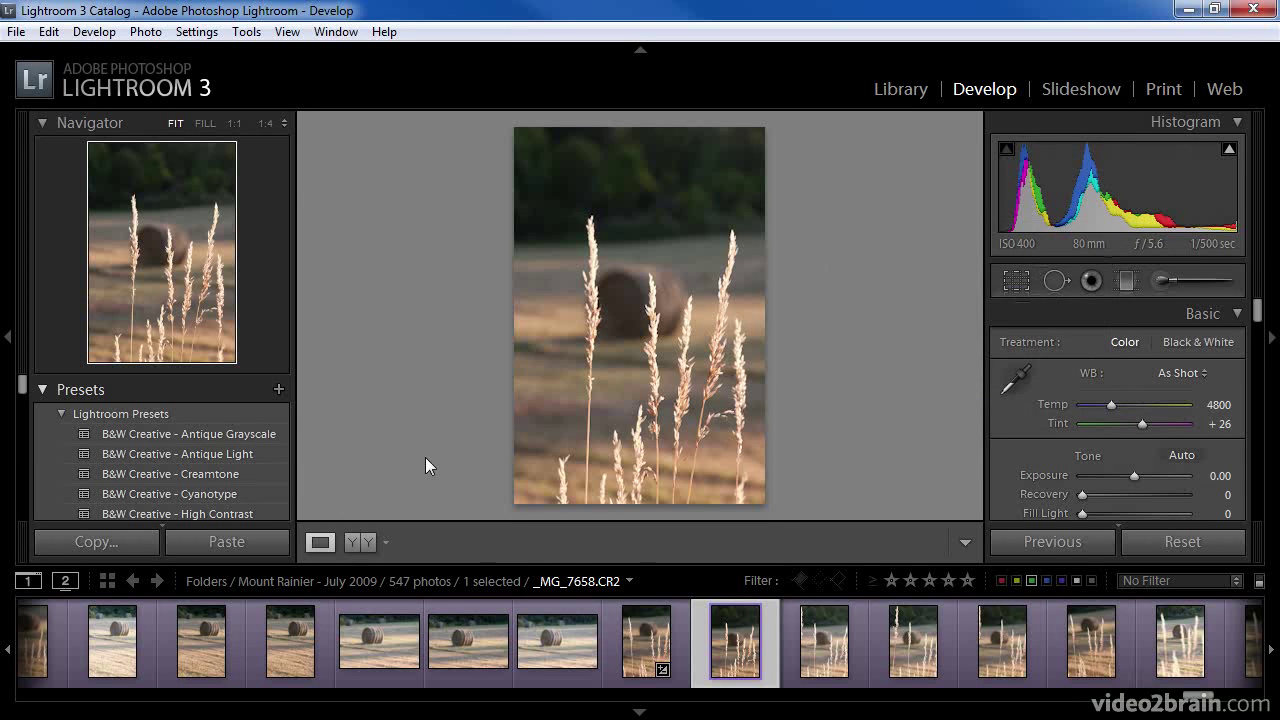
{"action": "left_click", "coordinate": [65, 581]}
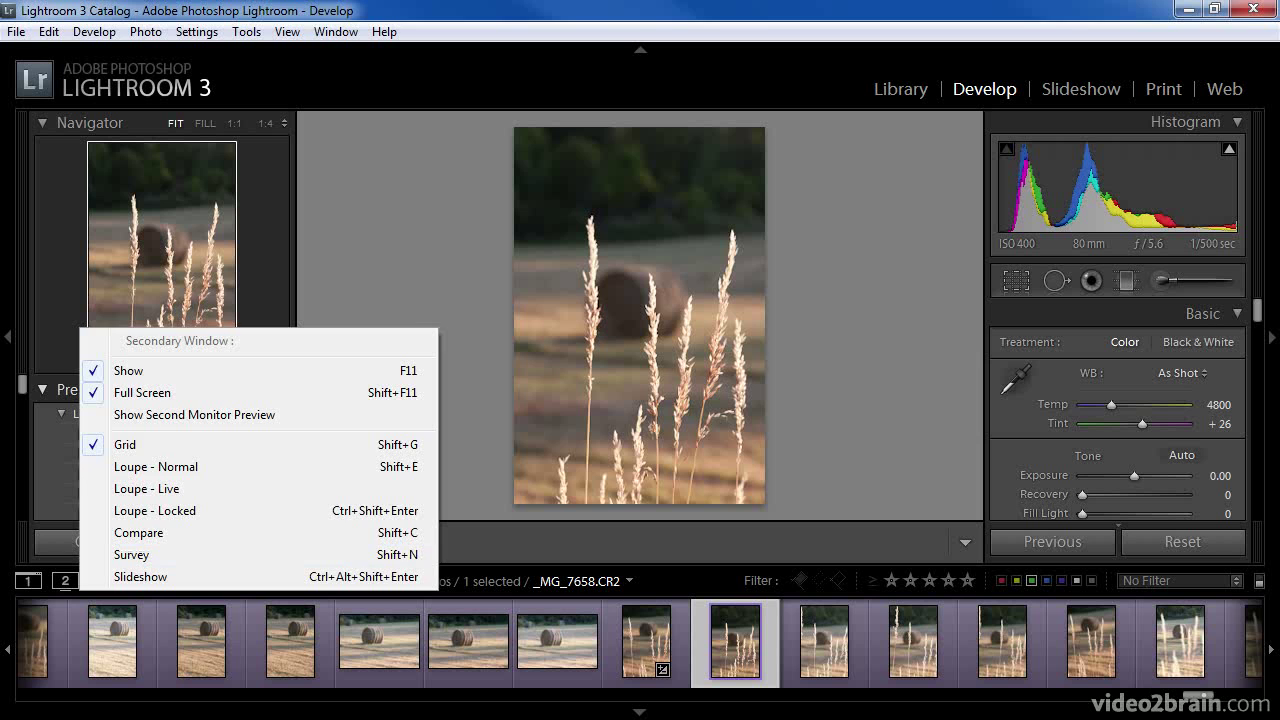
{"action": "key", "text": "Escape"}
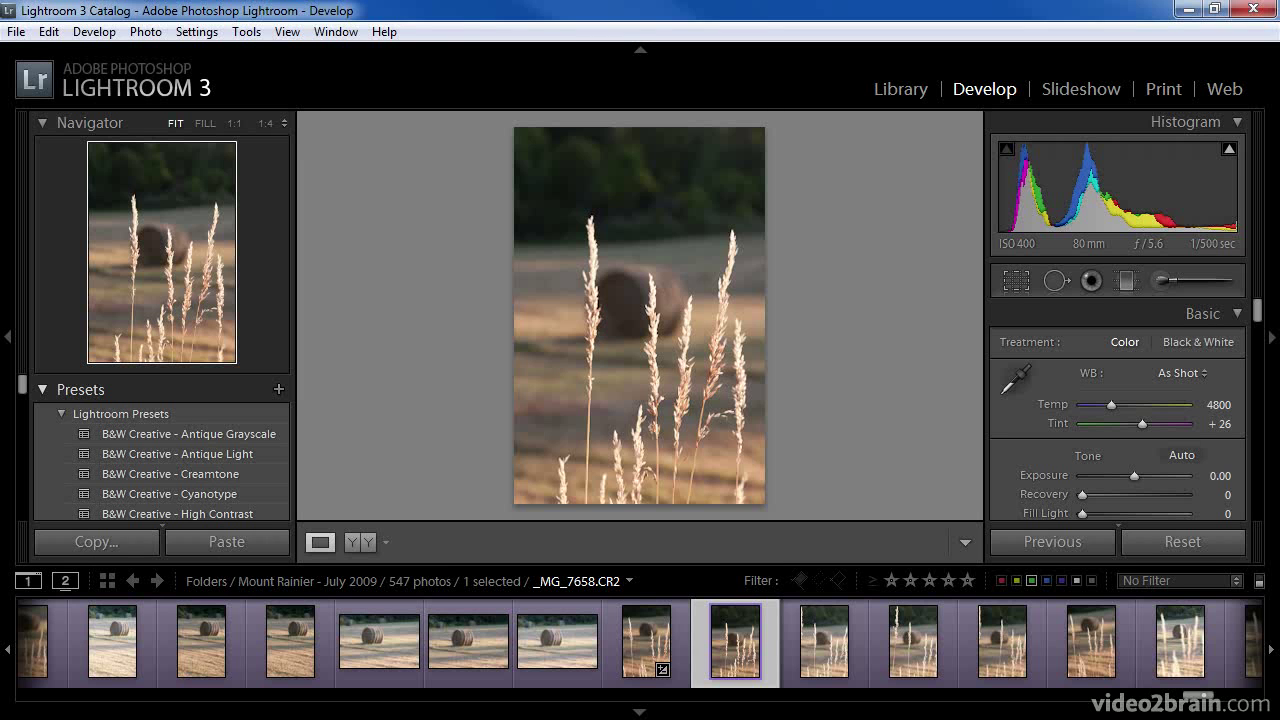
- Select hay bale photo _MG_7654, then switch to the vertical grass photo _MG_7660
{"action": "left_click", "coordinate": [379, 641]}
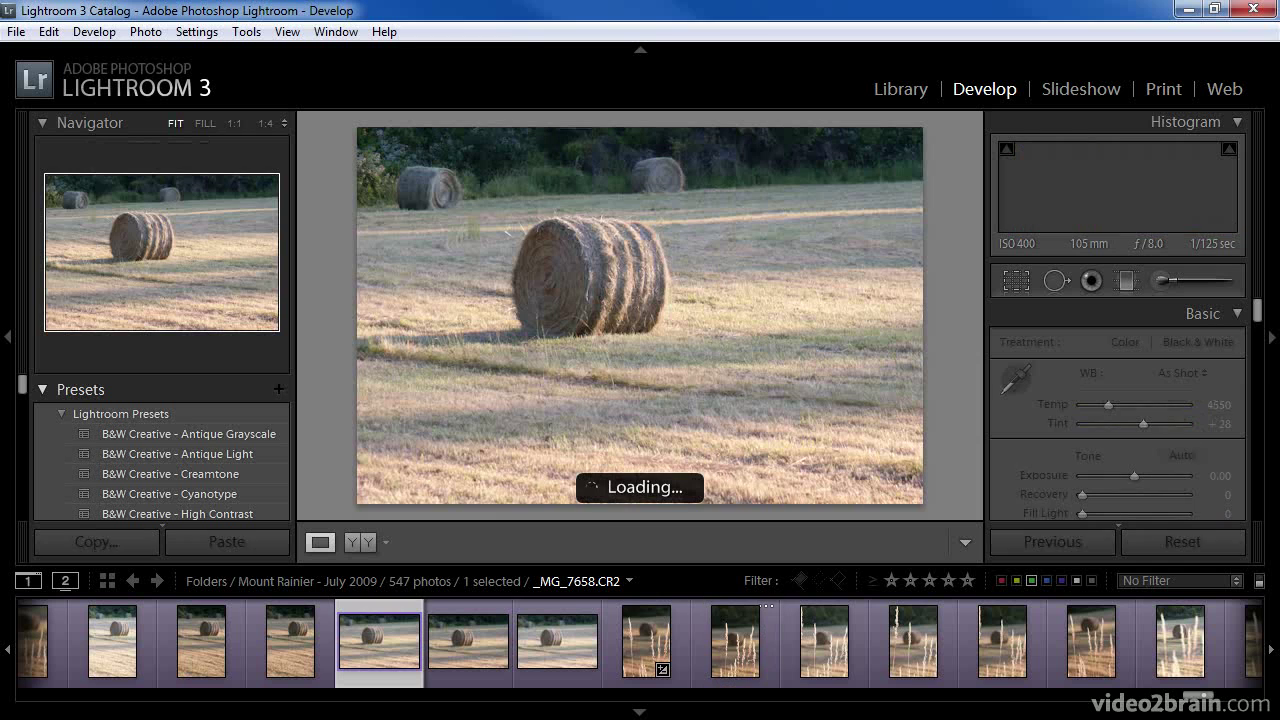
{"action": "left_click", "coordinate": [1085, 641]}
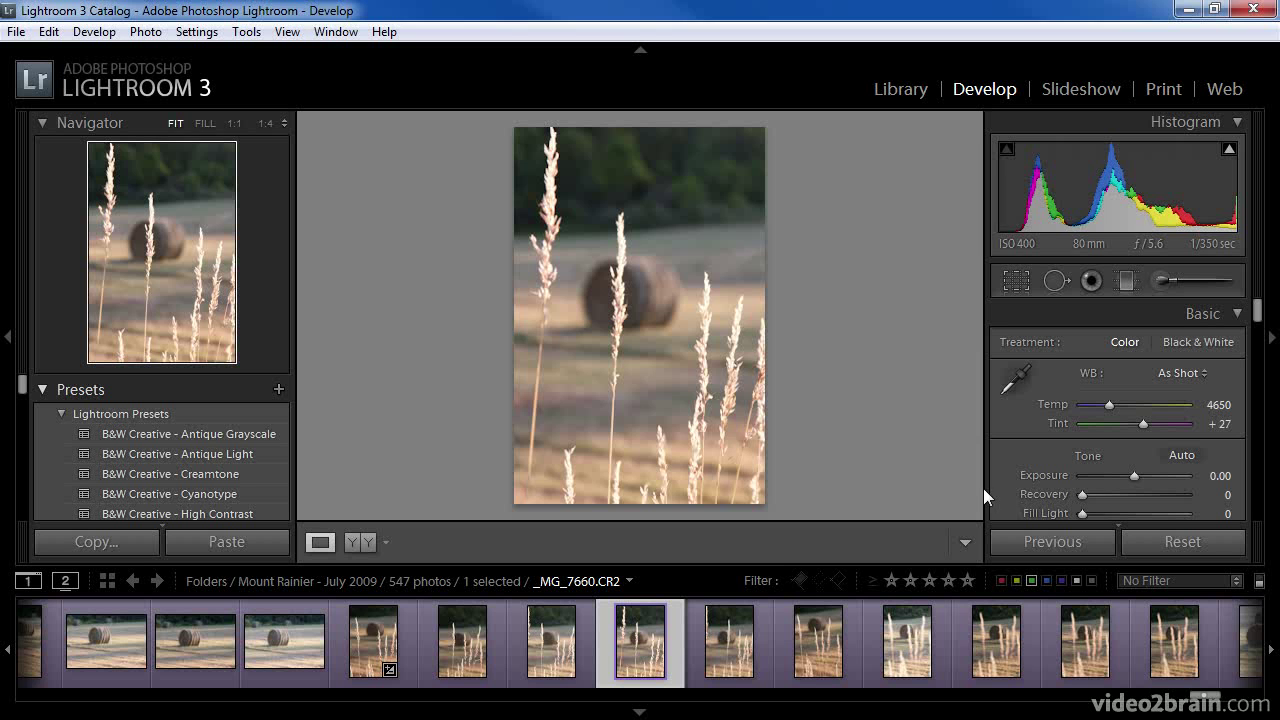
- Lock grass photo _MG_7661 onto the second display and advance to _MG_7662
{"action": "left_click", "coordinate": [738, 648]}
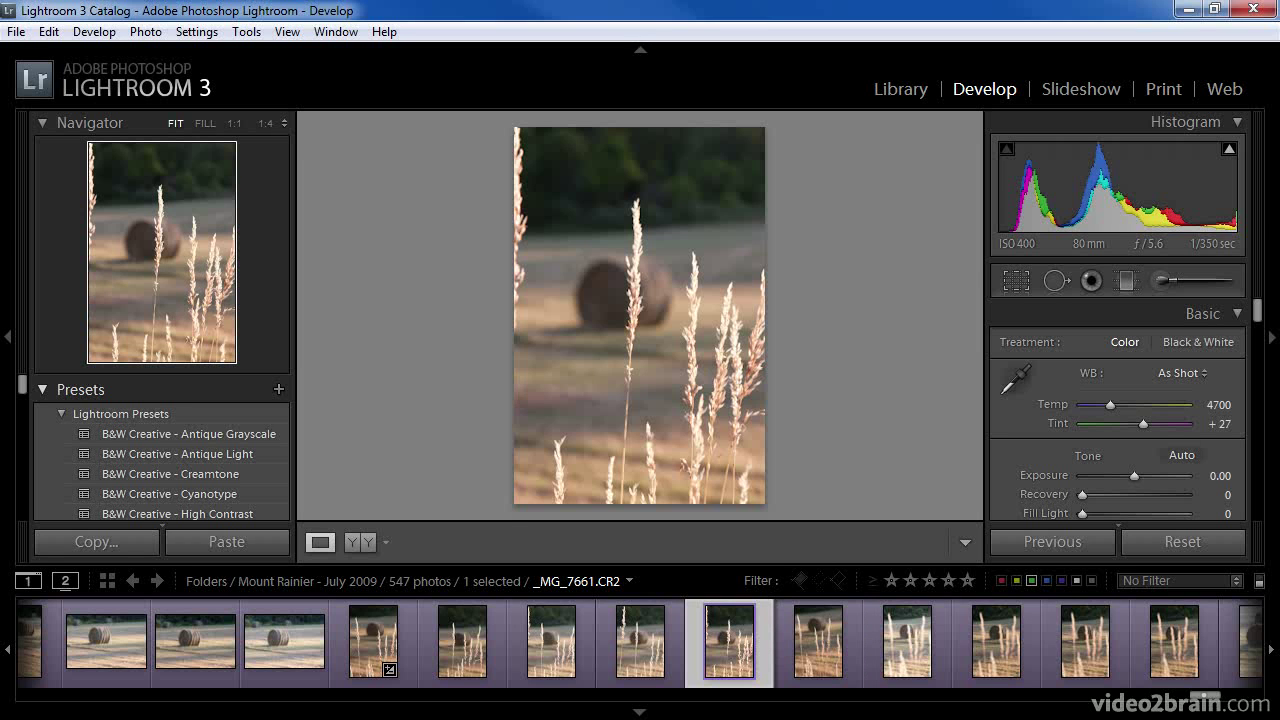
{"action": "key", "text": "ctrl+apostrophe"}
{"action": "key", "text": "Right"}
- Browse forward through the grass series, then step back via _MG_7665 and _MG_7664 to _MG_7662
{"action": "left_click", "coordinate": [891, 639]}
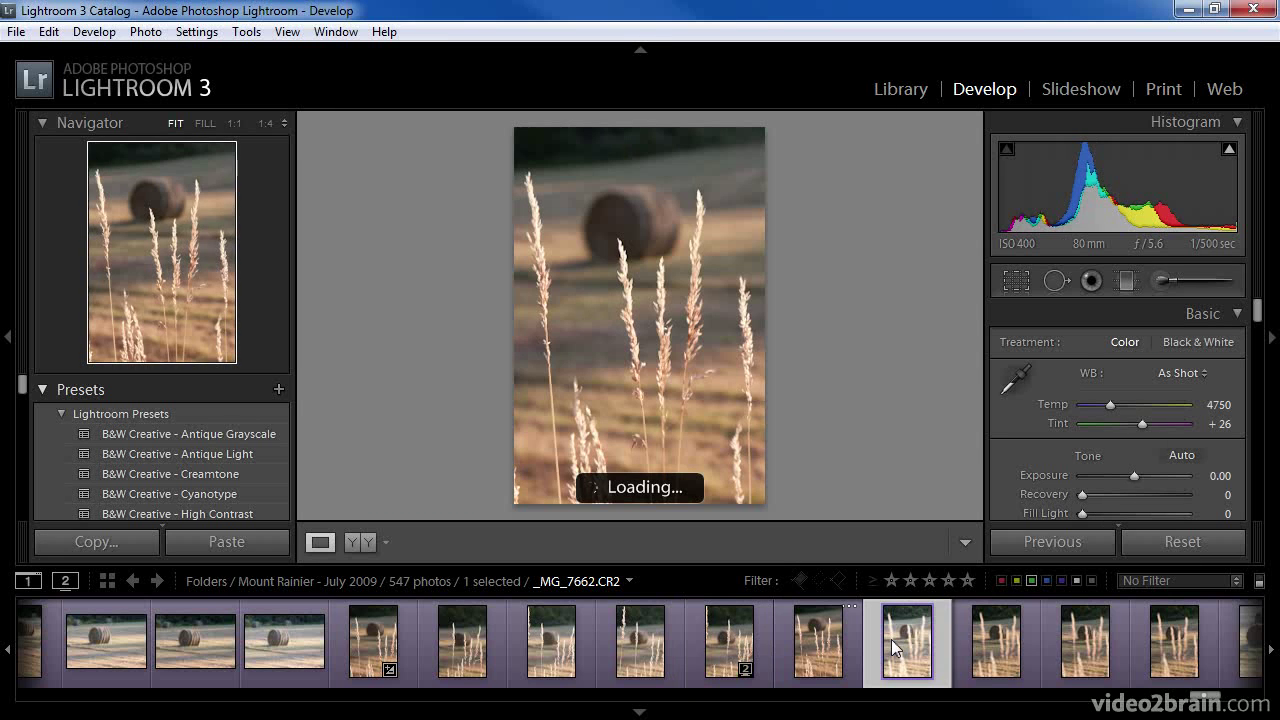
{"action": "left_click", "coordinate": [994, 644]}
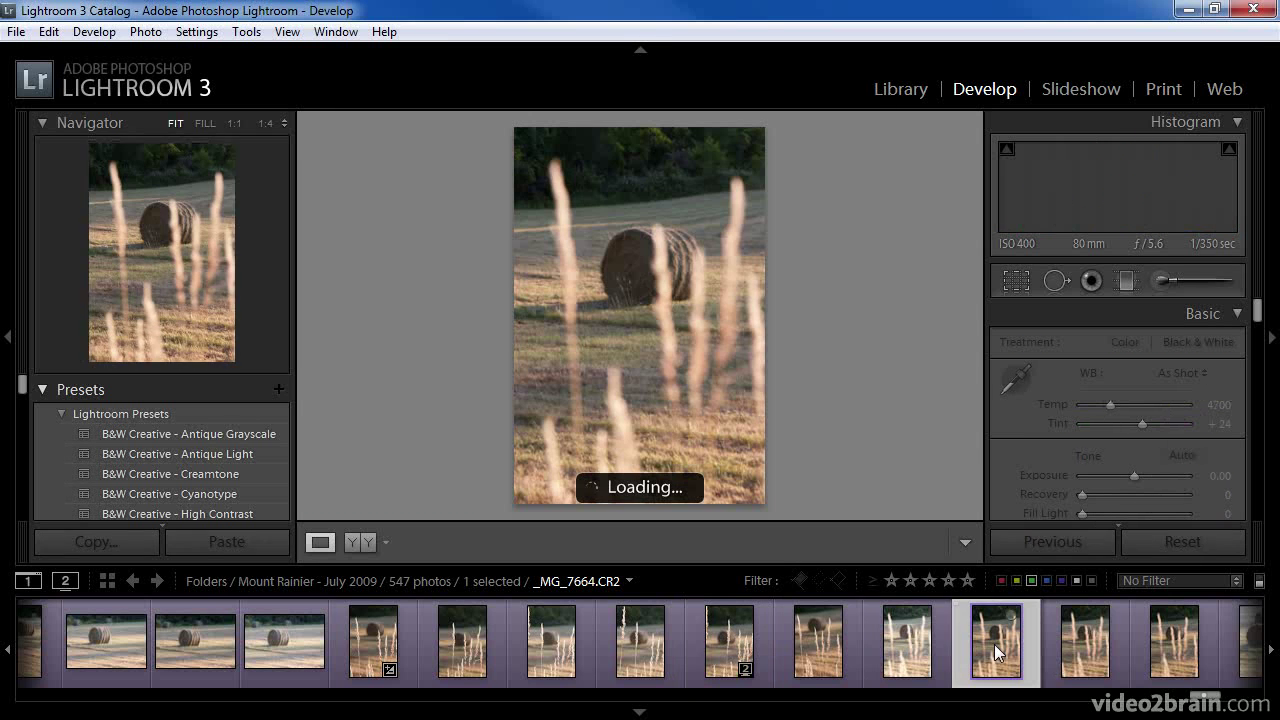
{"action": "left_click", "coordinate": [1076, 651]}
{"action": "left_click", "coordinate": [1163, 657]}
{"action": "key", "text": "Left"}
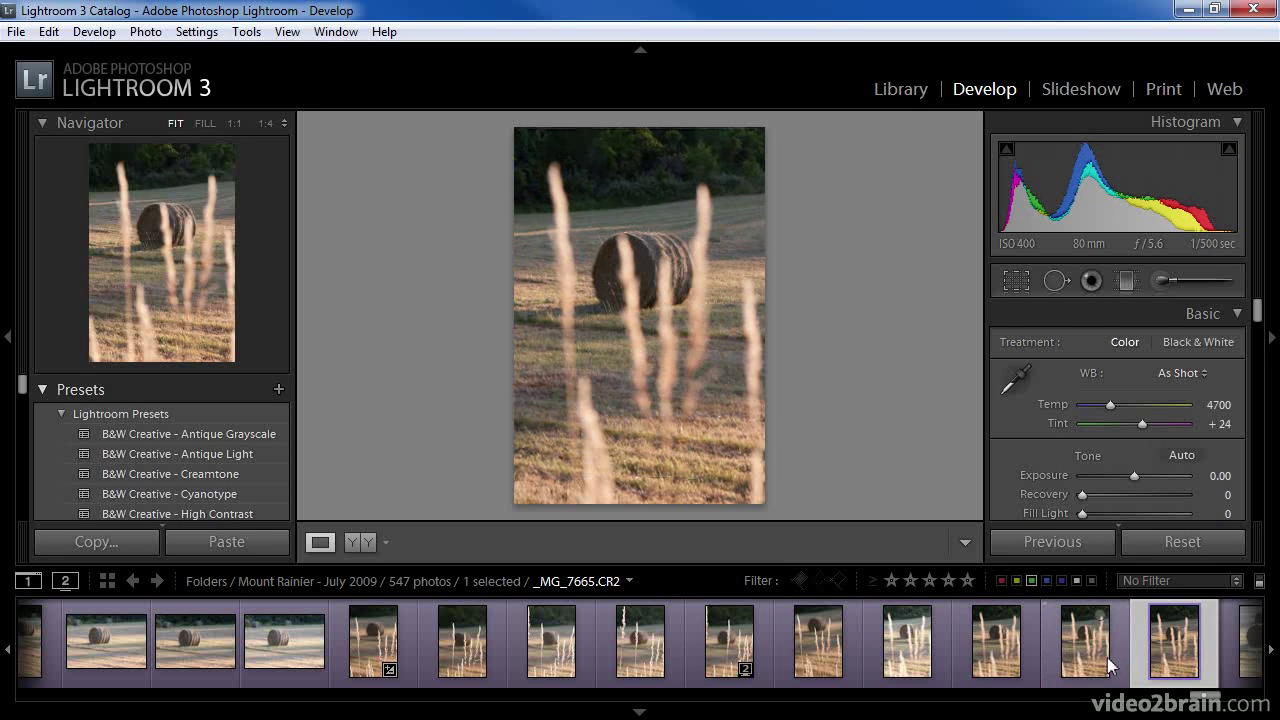
{"action": "left_click", "coordinate": [1030, 662]}
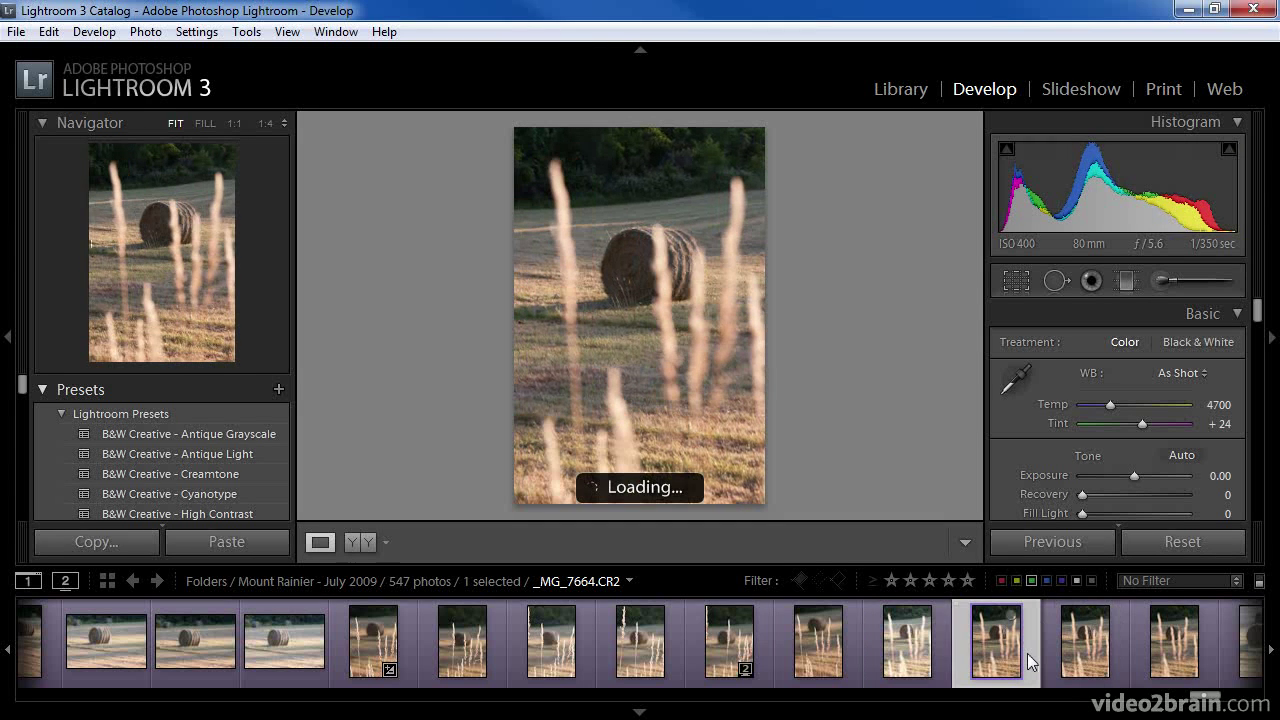
{"action": "left_click", "coordinate": [843, 648]}
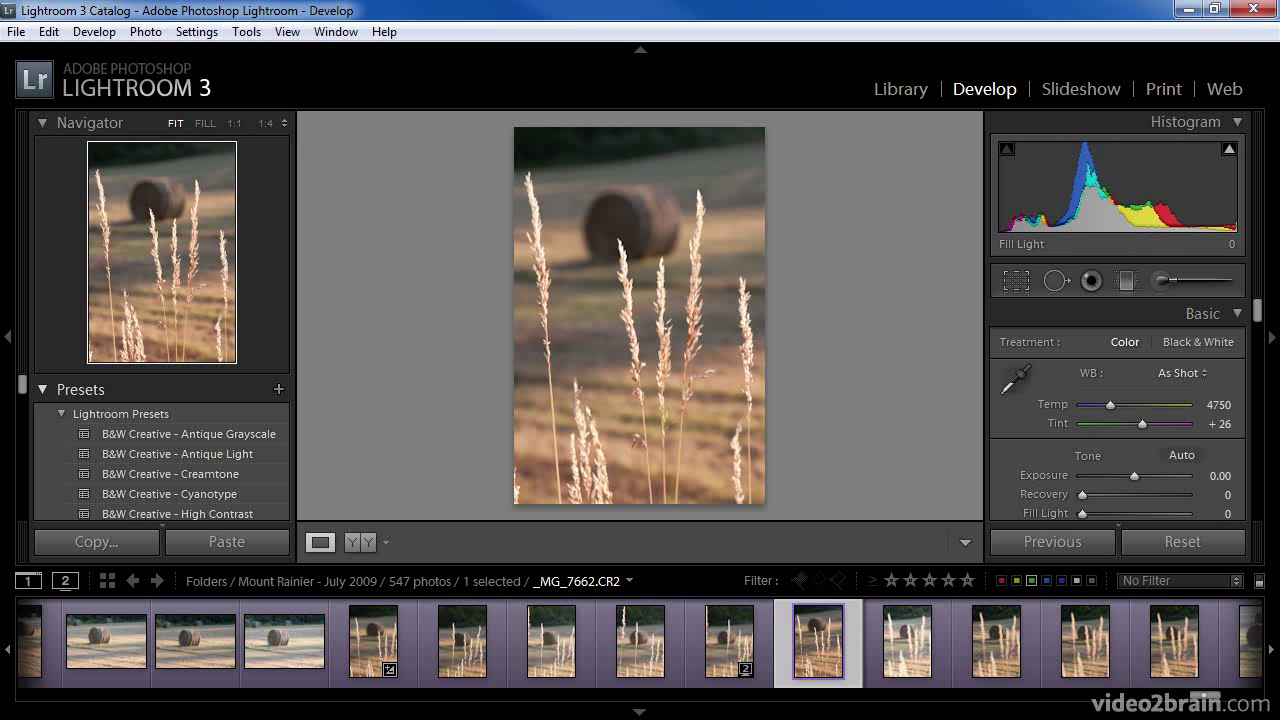
- Ctrl-click a second grass thumbnail in the filmstrip to add it to the selection
{"action": "left_click", "coordinate": [996, 641], "text": "ctrl"}
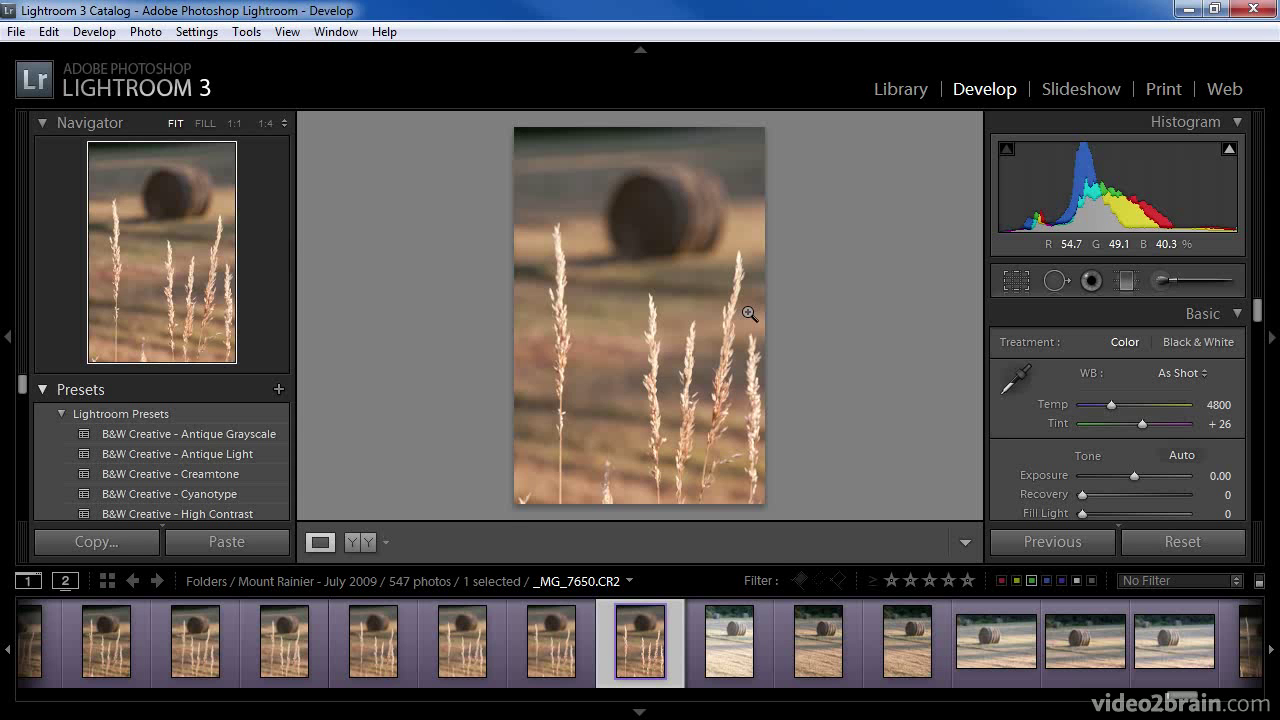
- Hide all panels except the right adjustments panel, go full screen, and hide the bottom toolbar
{"action": "key", "text": "shift"}
{"action": "key", "text": "shift+Tab"}
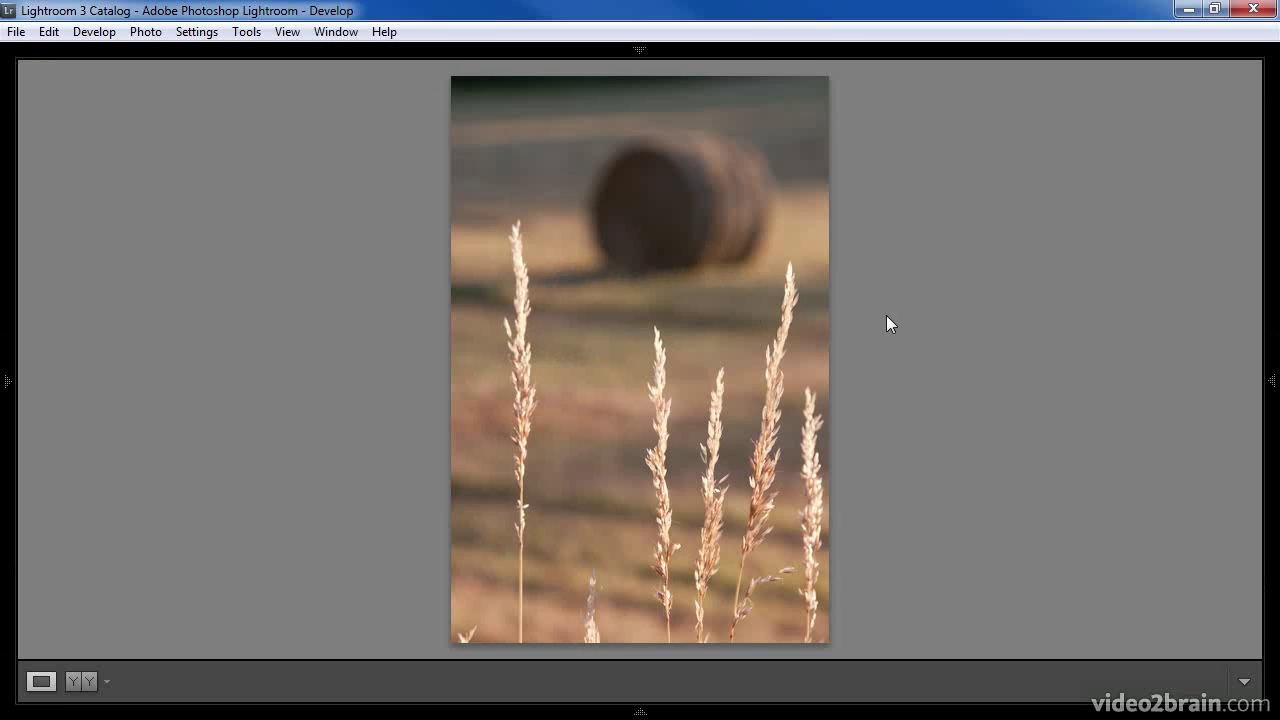
{"action": "left_click", "coordinate": [1271, 349]}
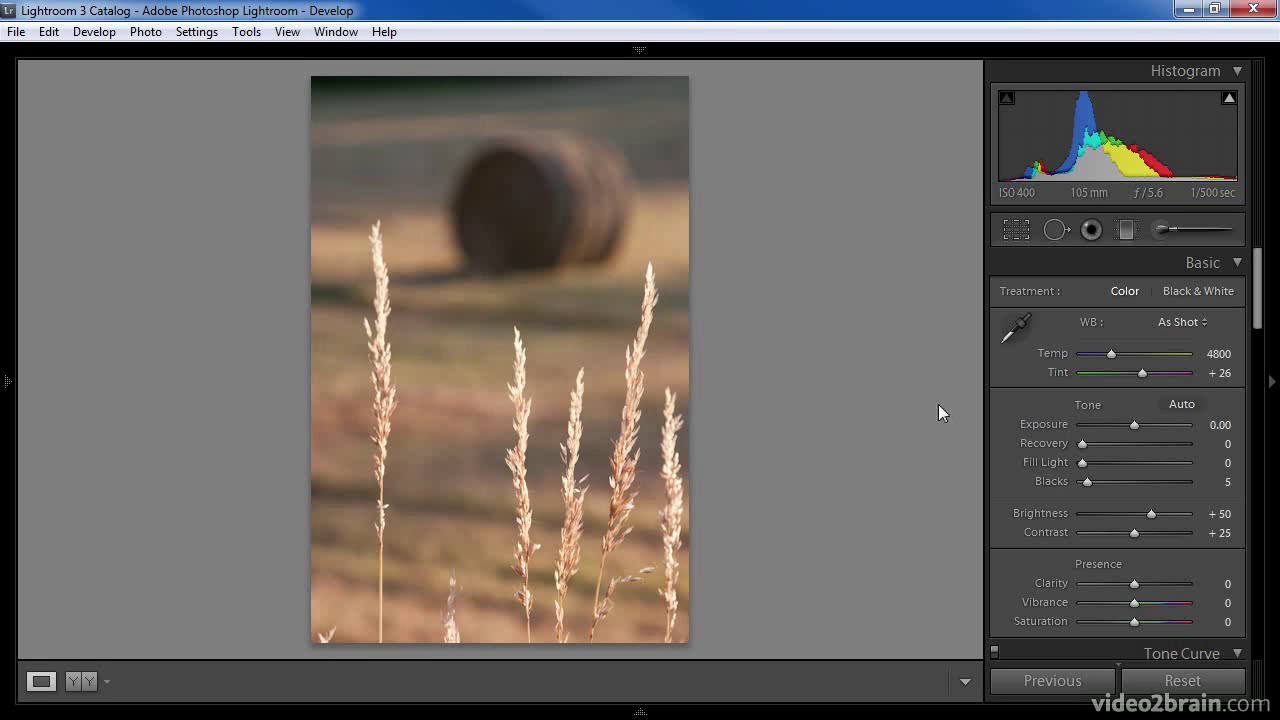
{"action": "key", "text": "f"}
{"action": "key", "text": "f"}
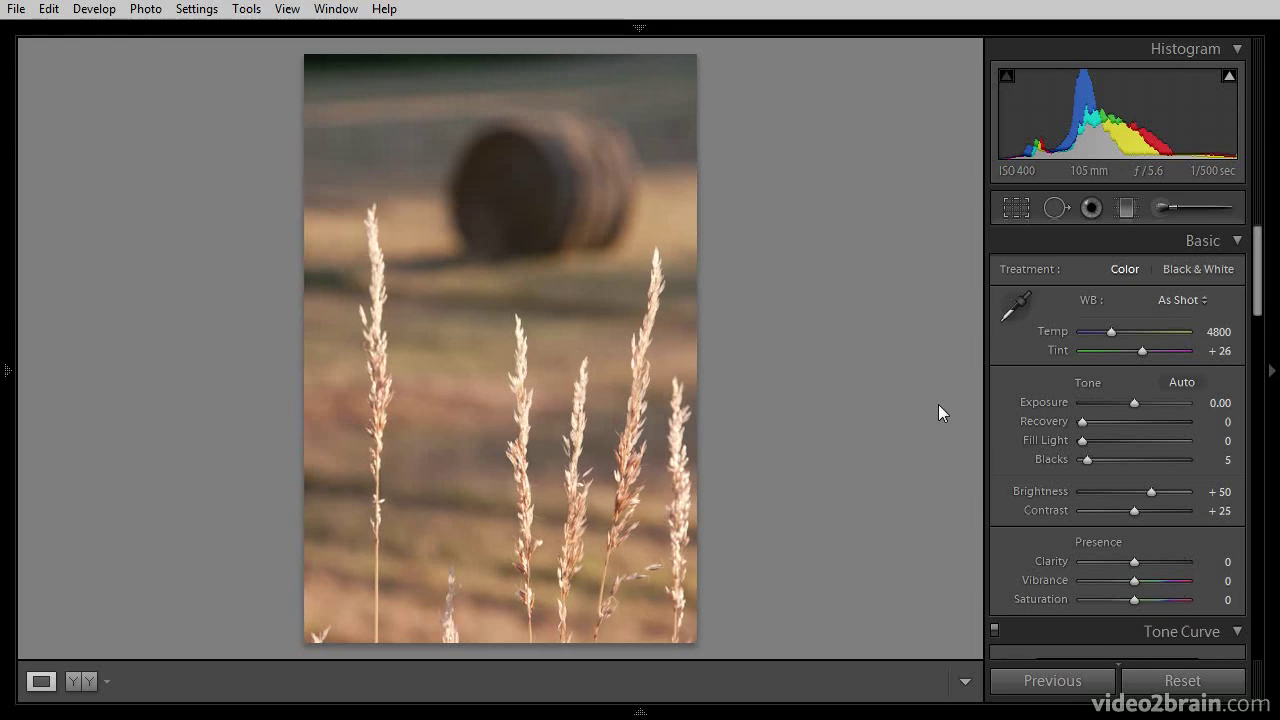
{"action": "key", "text": "t"}
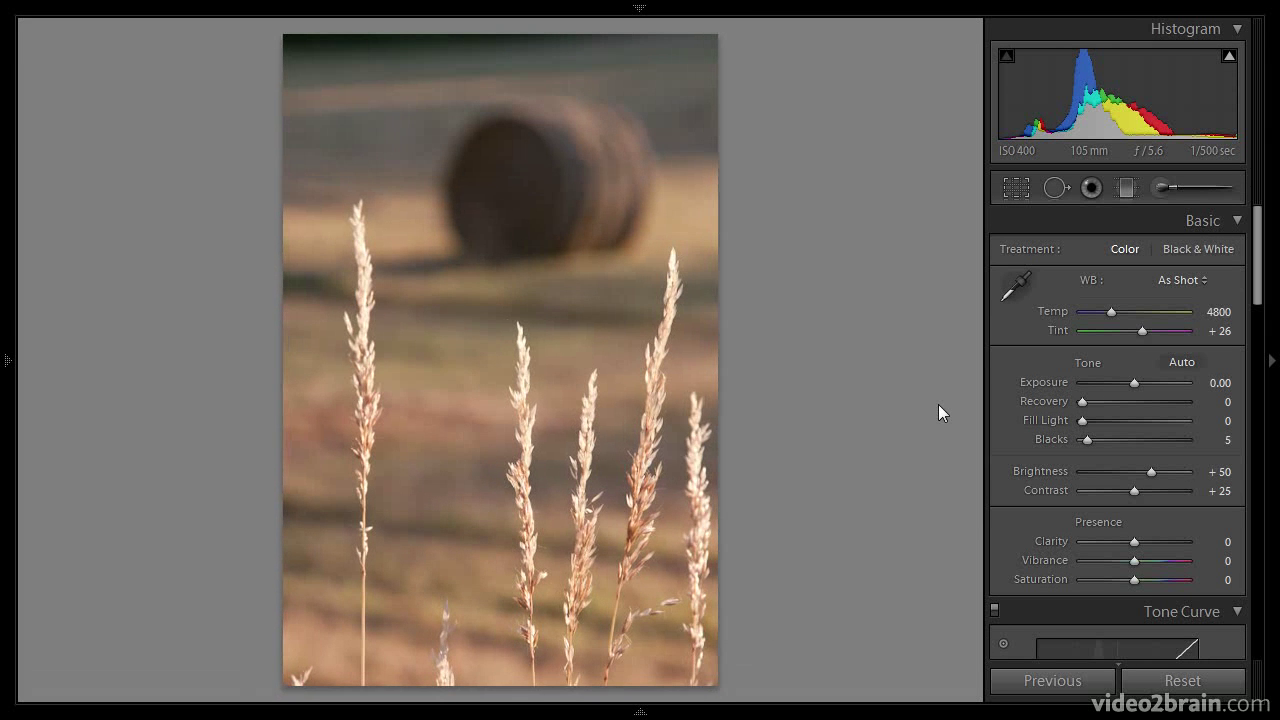